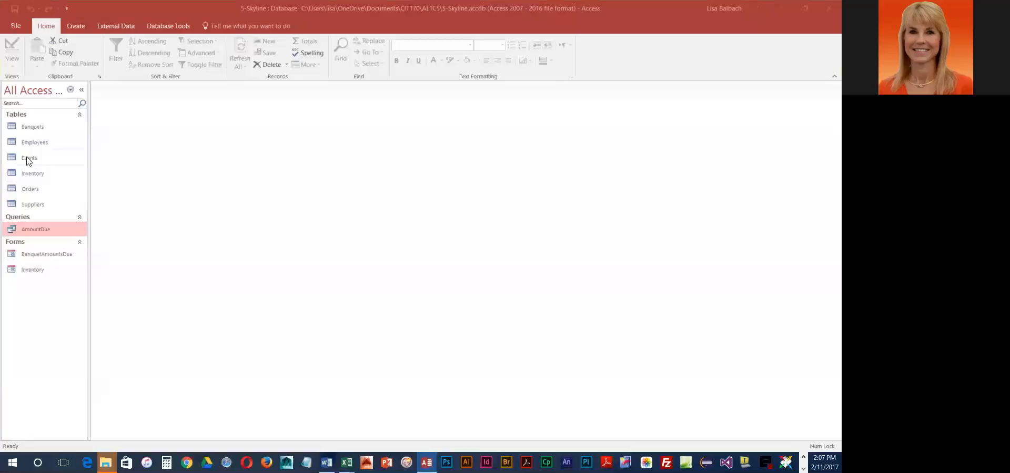
Create a split form from the Suppliers table
left_click(30, 205)
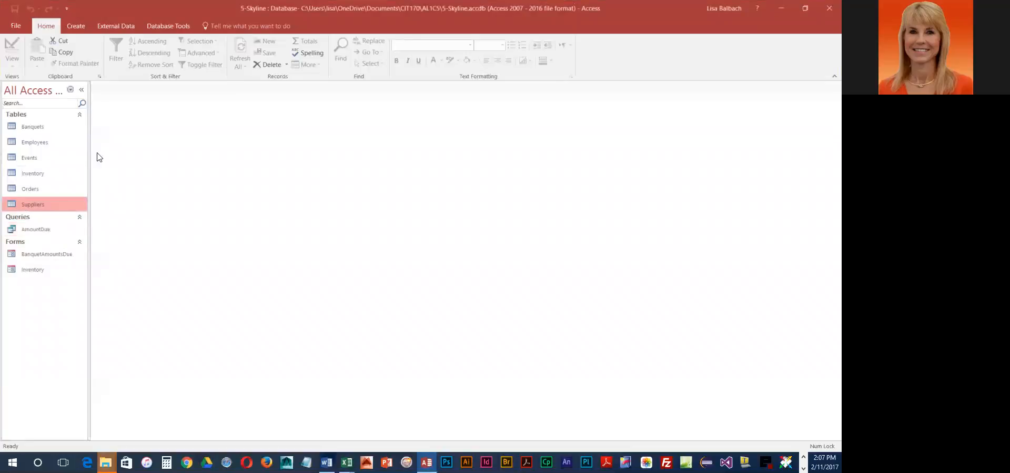
left_click(83, 28)
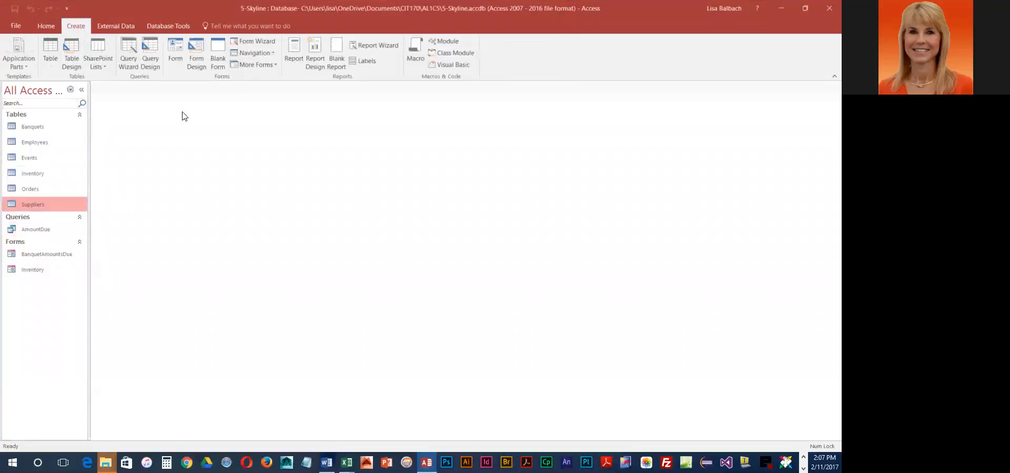
left_click(273, 64)
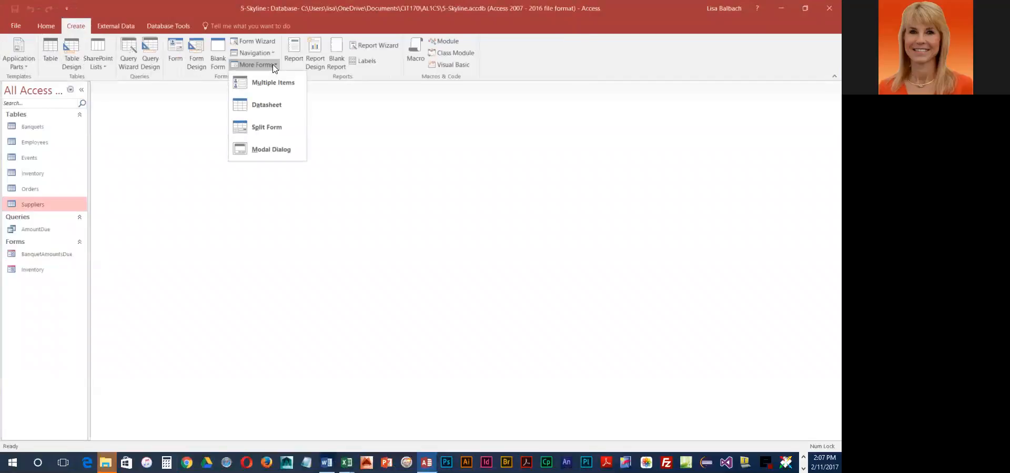
left_click(254, 127)
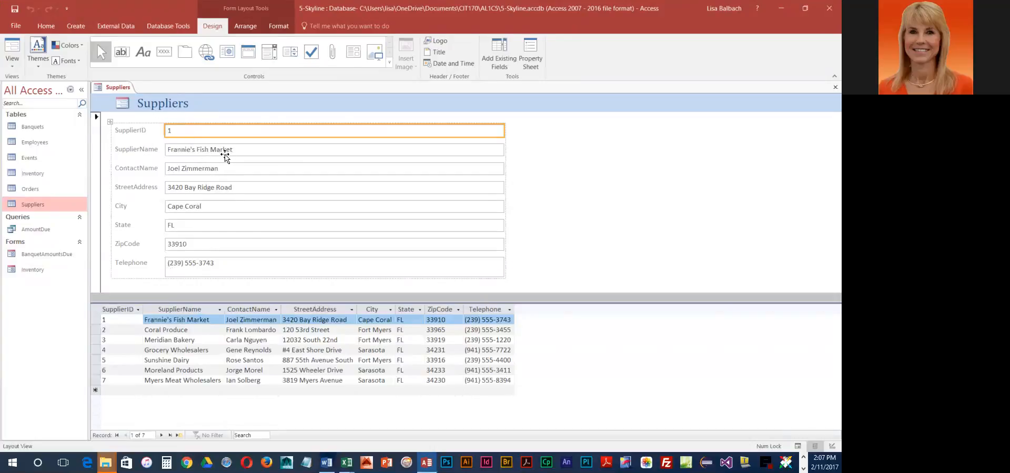
Browse through the supplier records from the first to the fifth
left_click(97, 320)
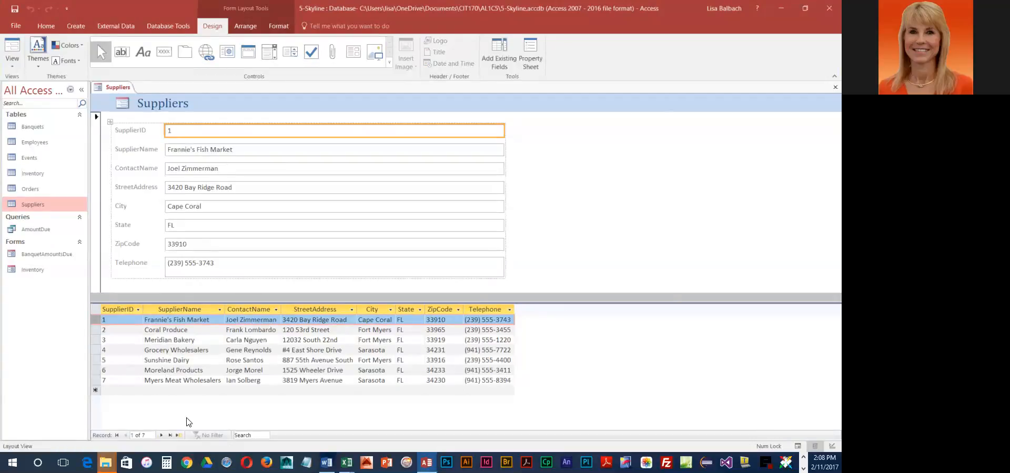
left_click(161, 436)
left_click(161, 436)
left_click(162, 436)
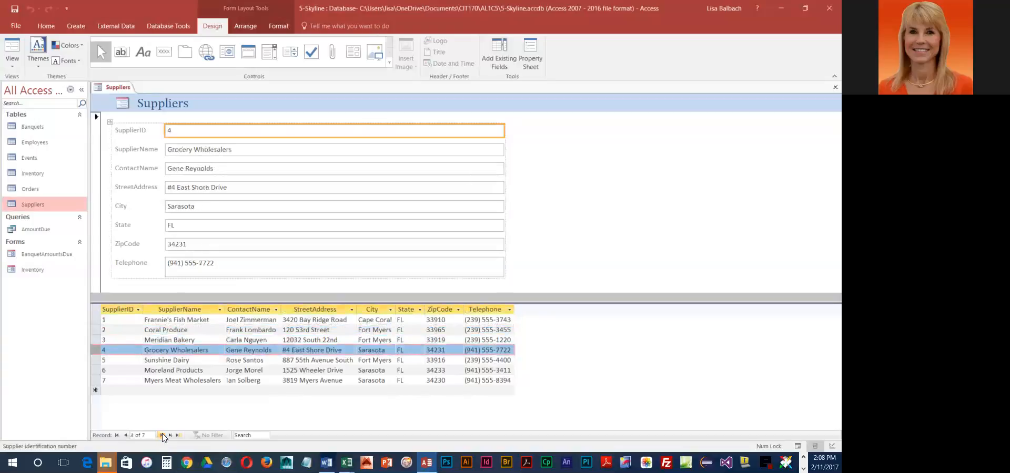
left_click(161, 436)
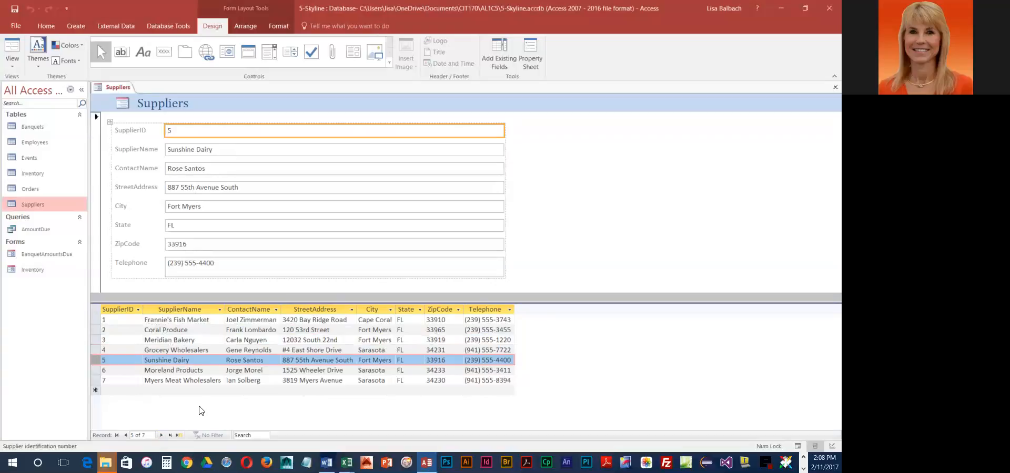
Apply a different Office theme to the form
left_click(39, 65)
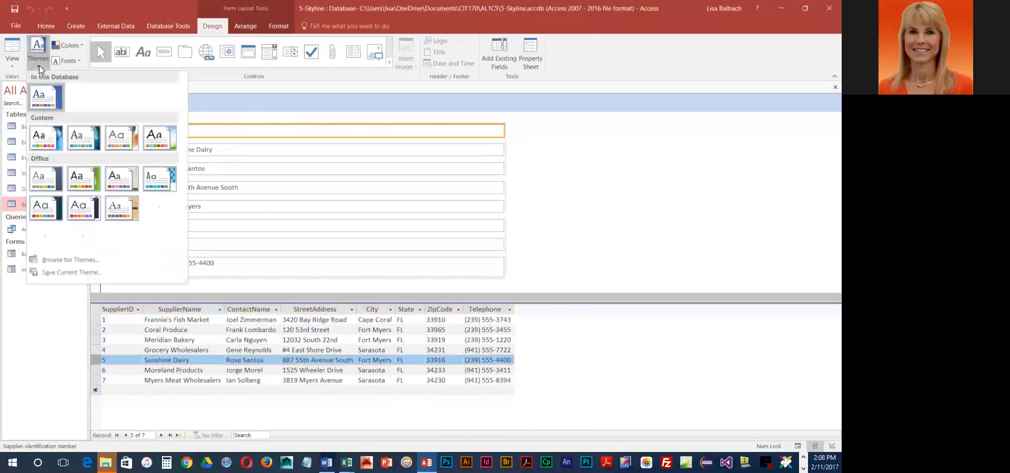
left_click(166, 180)
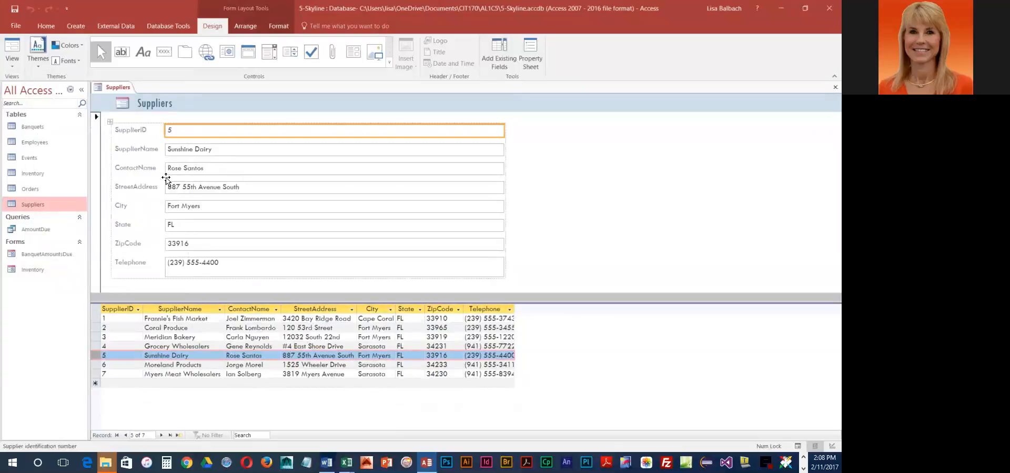
Replace the default form icon with the Cityscape.jpg logo
left_click(122, 104)
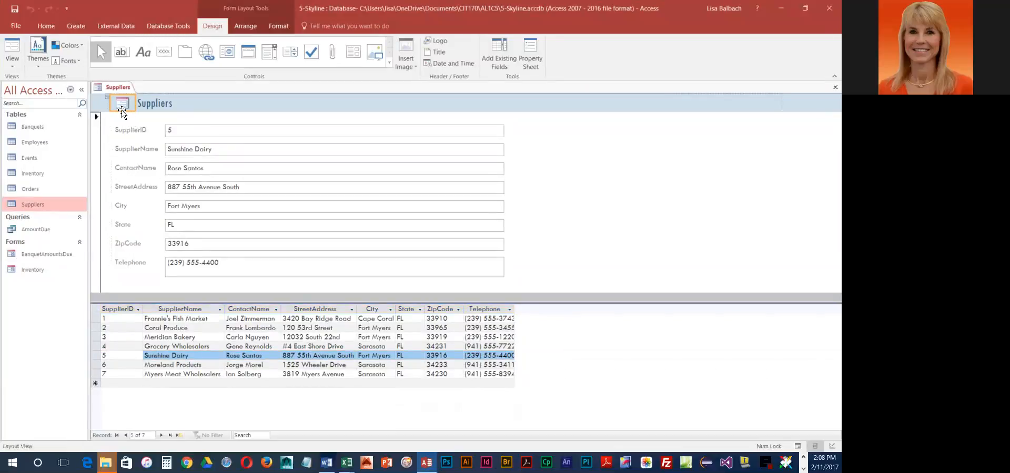
key("Delete")
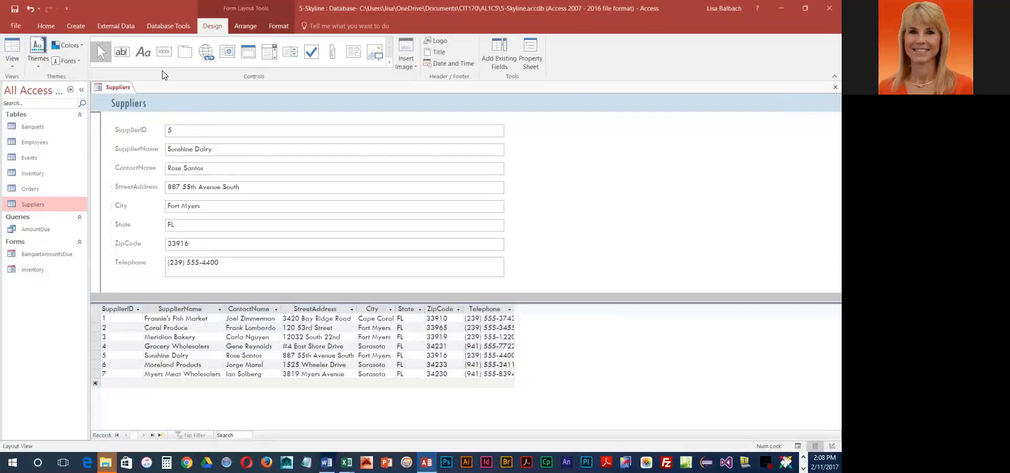
left_click(440, 43)
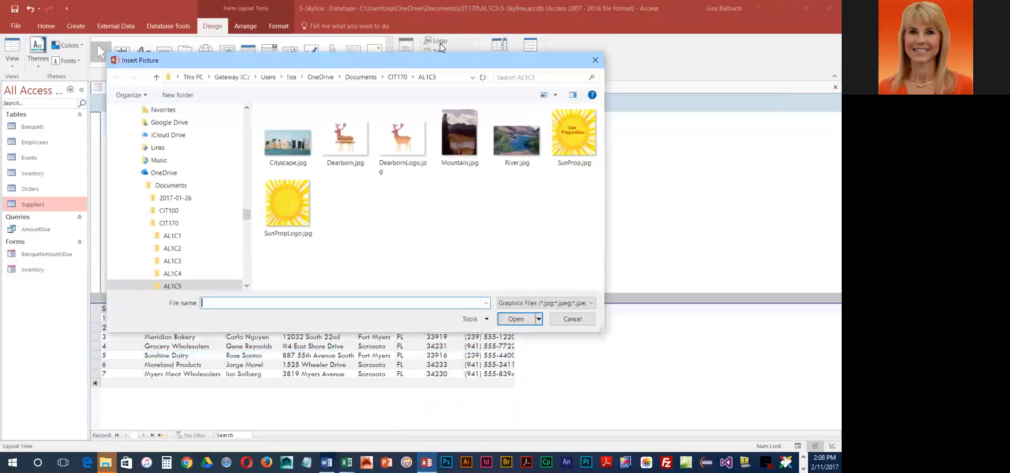
left_click(307, 132)
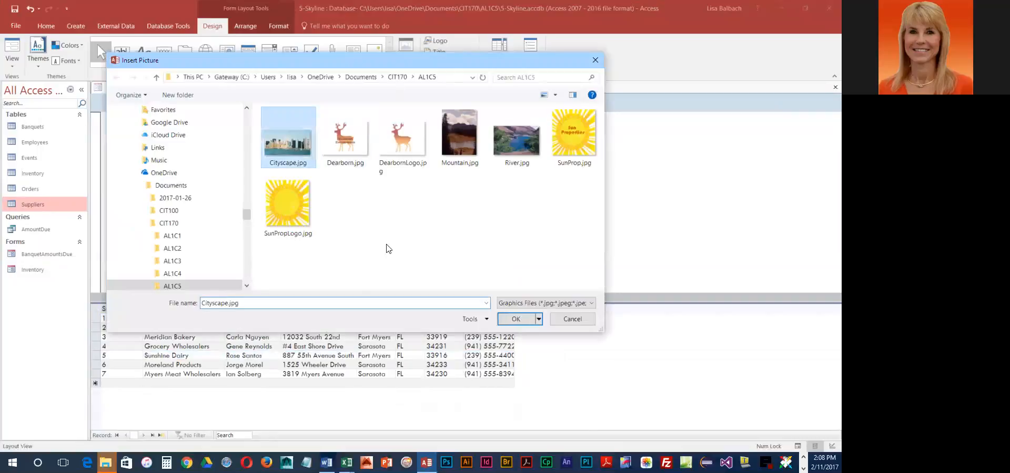
left_click(512, 319)
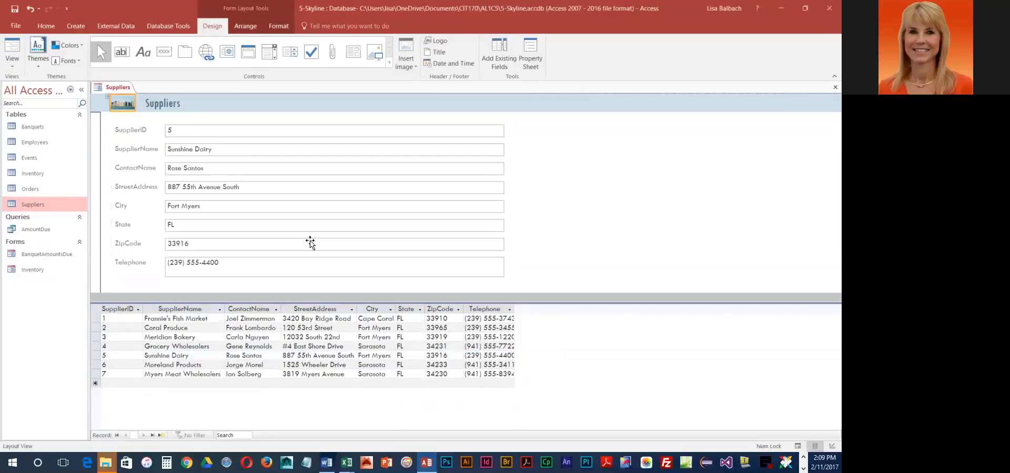
Insert a form title reading Skyline Suppliers Input FOrm
left_click(175, 106)
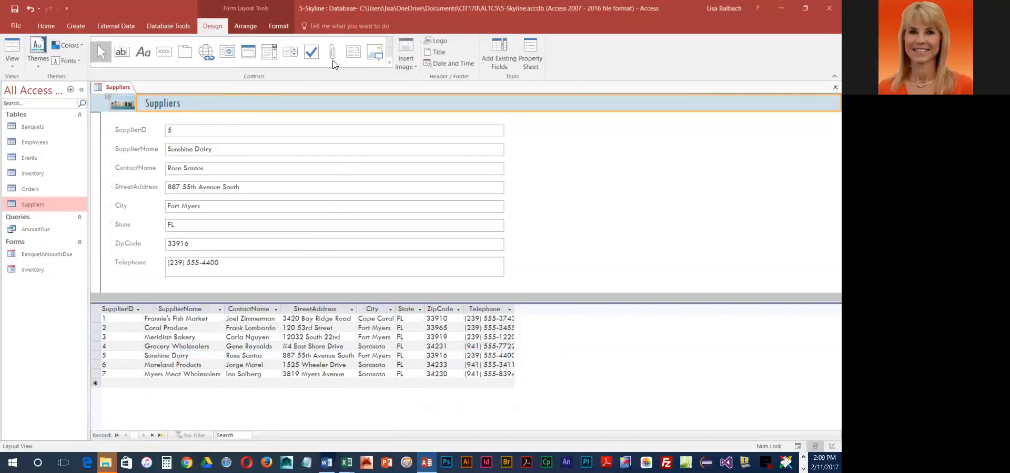
left_click(435, 53)
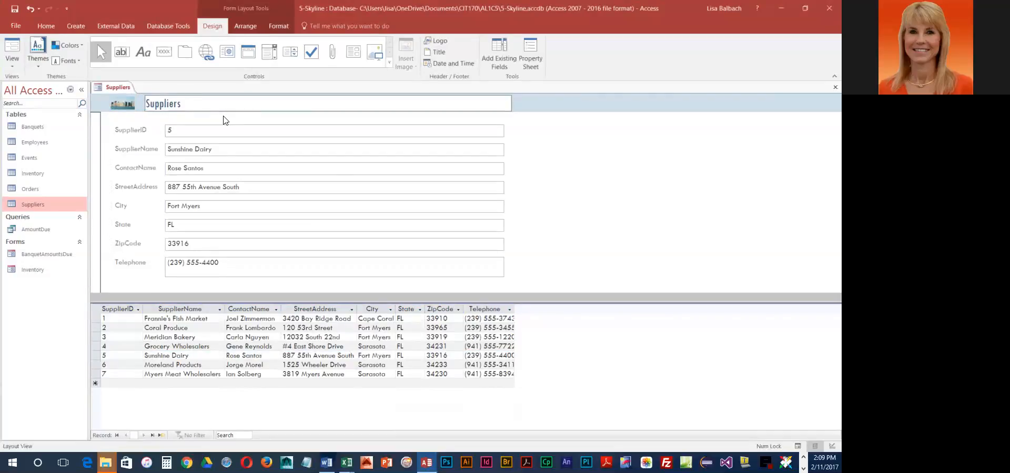
type("Skyline Suppliers Input FOrm")
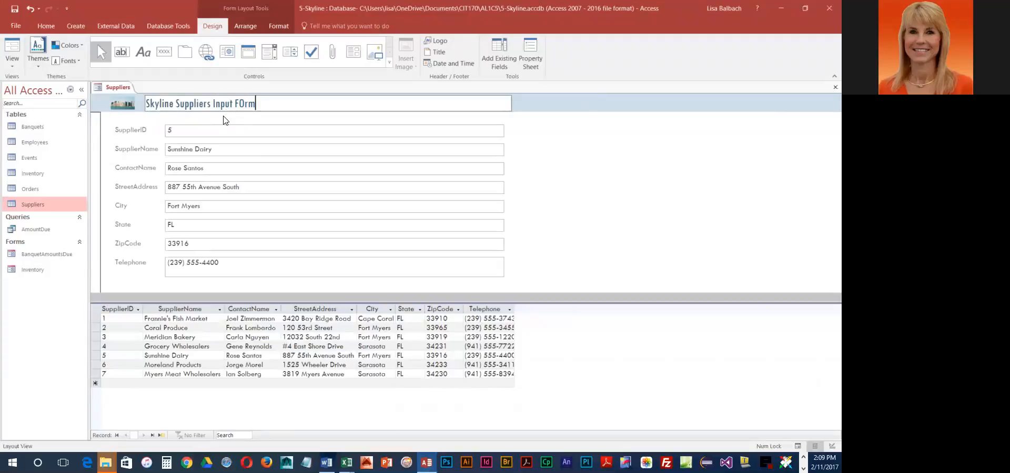
key("Return")
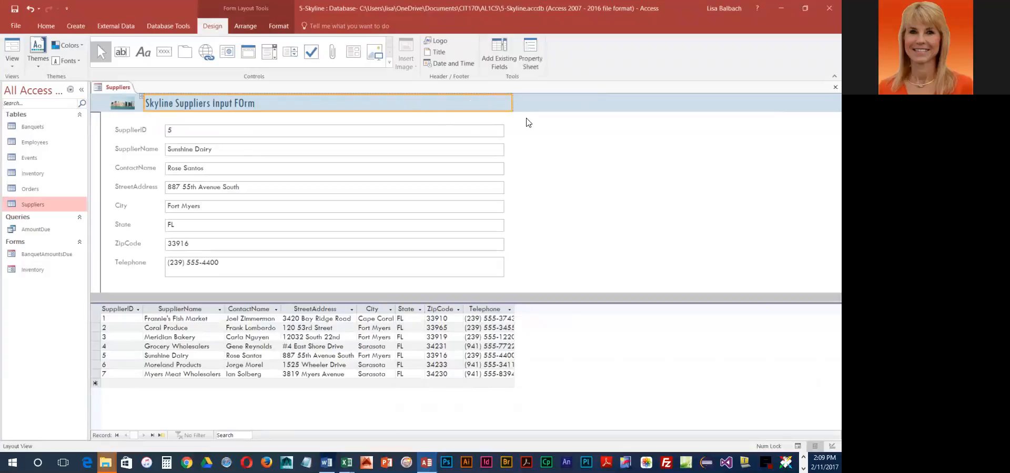
Correct the title to Skyline Suppliers Input Form and shrink its box to fit the text
left_click(514, 104)
left_click_drag(824, 104, 264, 103)
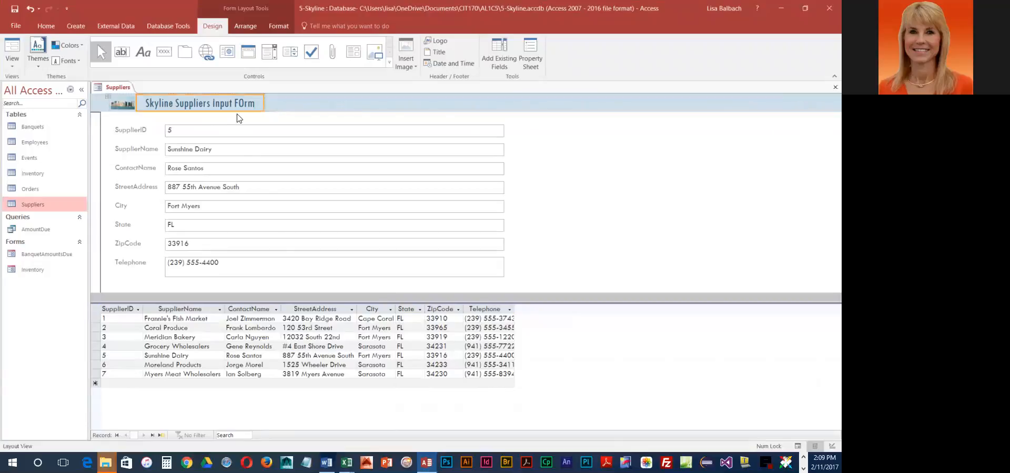
left_click(239, 102)
left_click(324, 99)
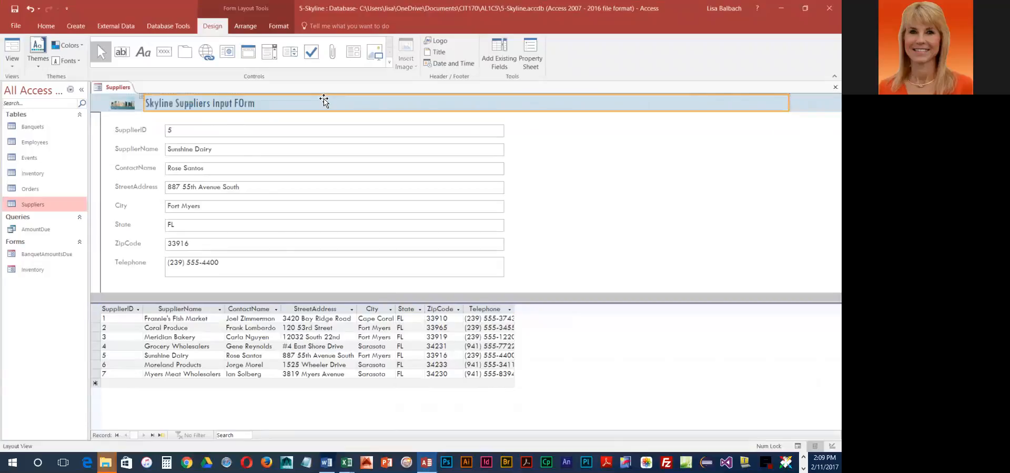
left_click(269, 103)
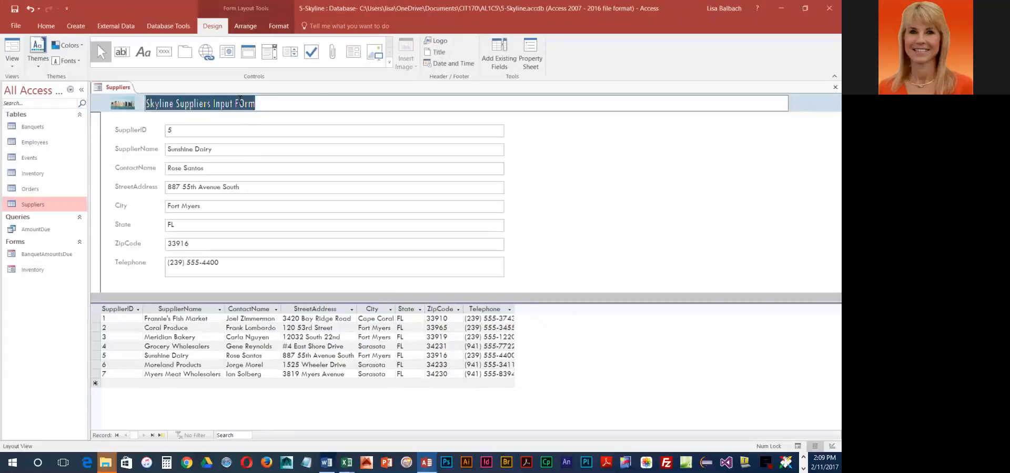
left_click(239, 102)
left_click_drag(237, 104, 245, 106)
type("o")
key("Return")
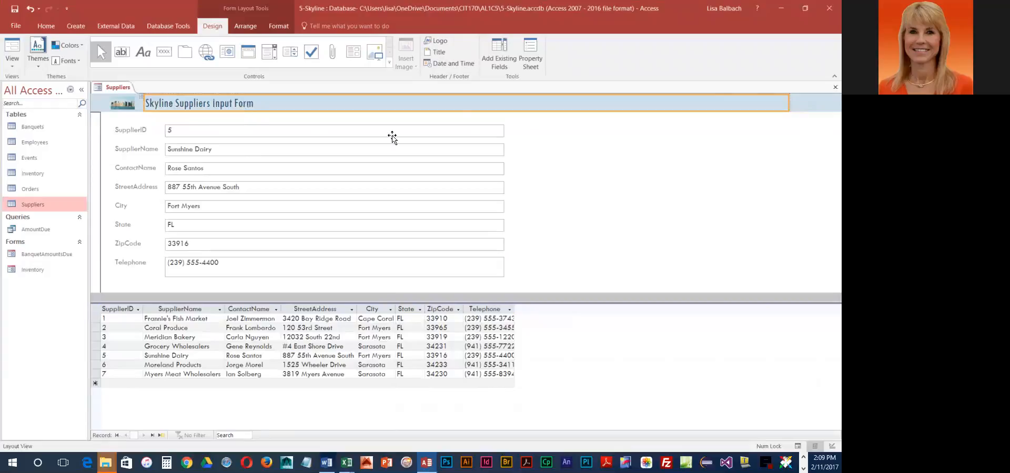
left_click_drag(786, 100, 262, 110)
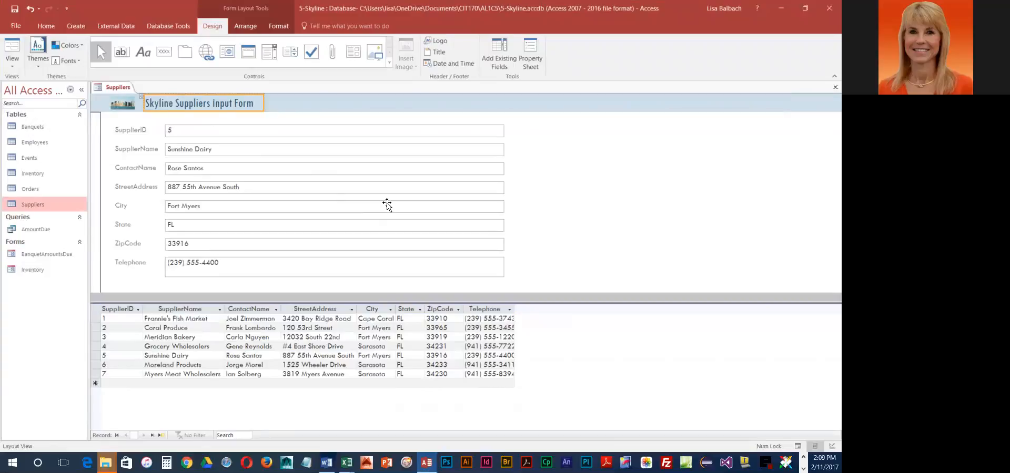
Narrow the stacked field text boxes to fit their contents
left_click(443, 134)
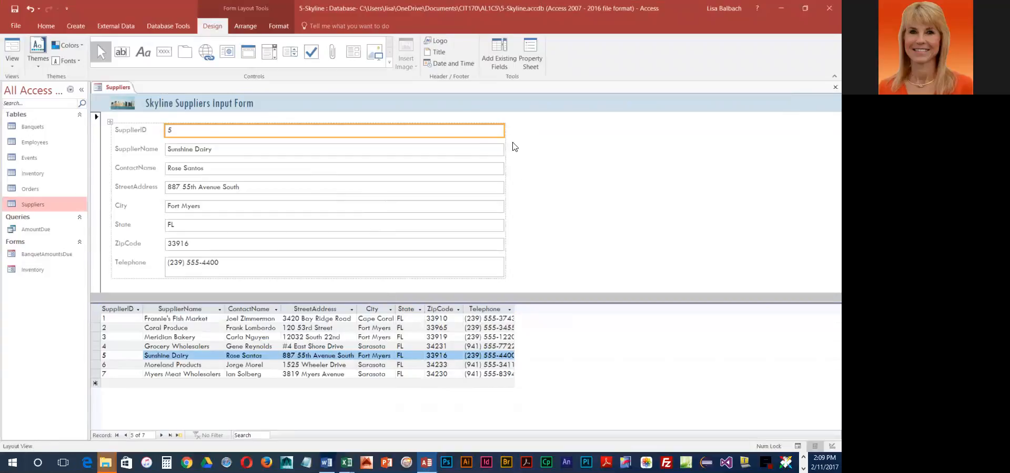
left_click_drag(506, 134, 243, 152)
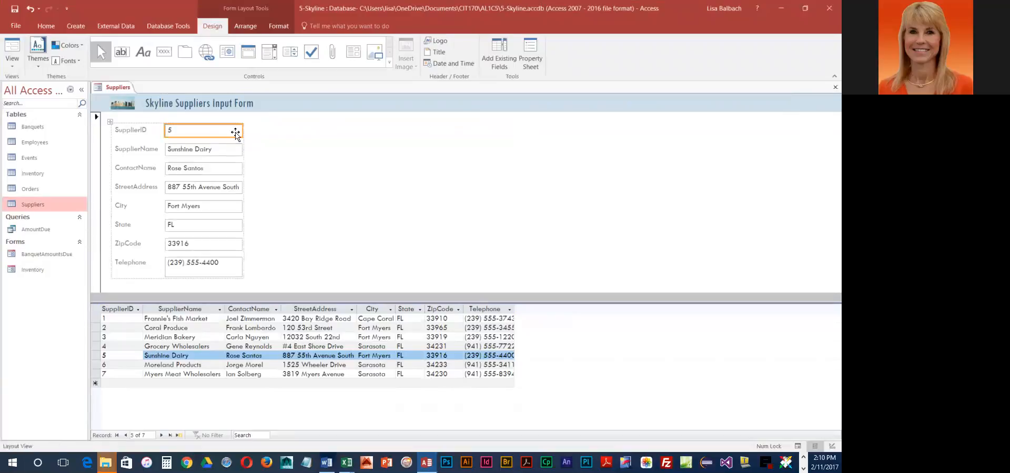
left_click_drag(242, 129, 242, 128)
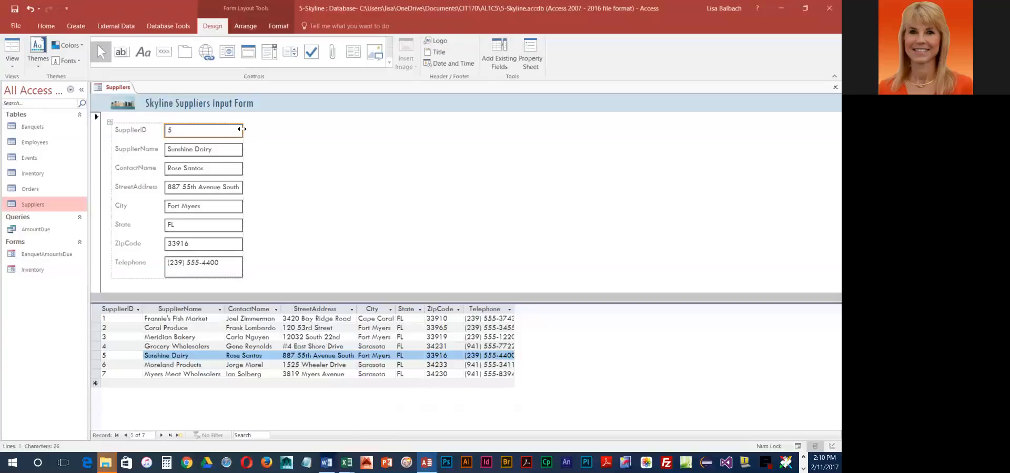
left_click_drag(241, 128, 239, 129)
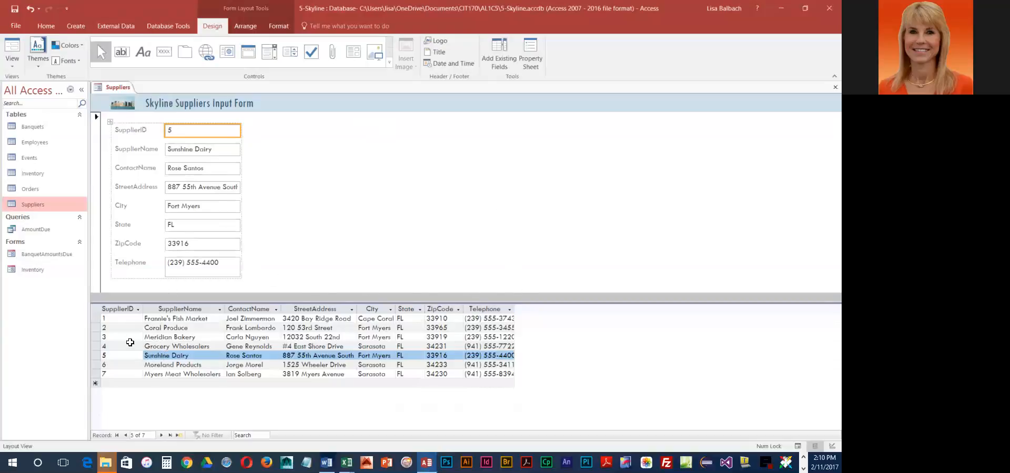
Go to the first record and slightly widen the field boxes so the street address fits
left_click(95, 318)
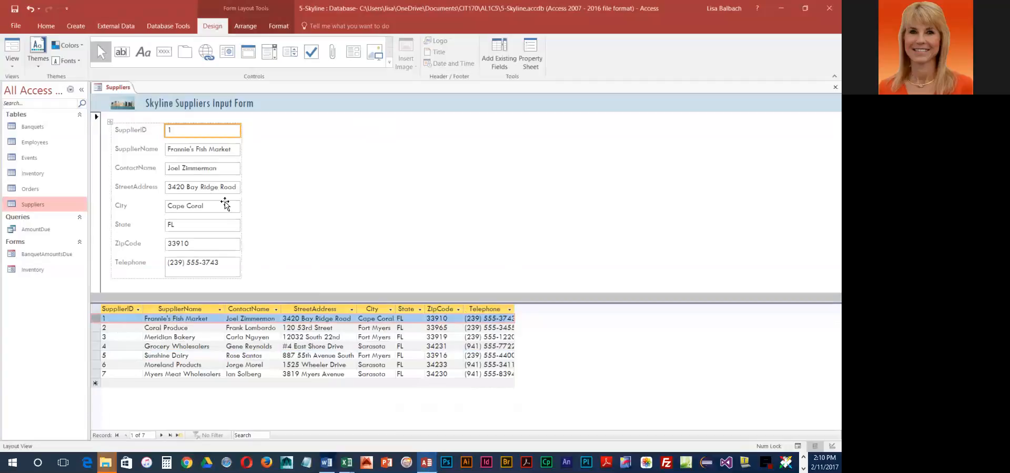
left_click(225, 205)
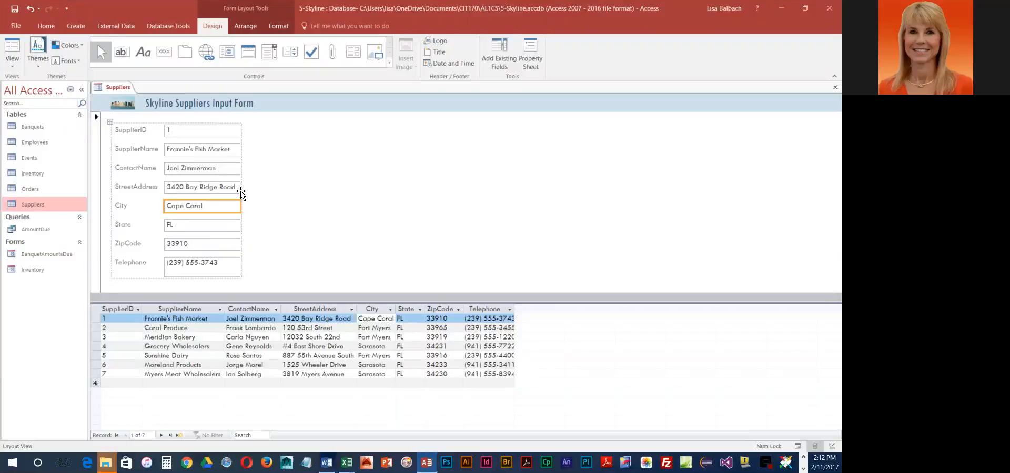
left_click_drag(240, 206, 240, 207)
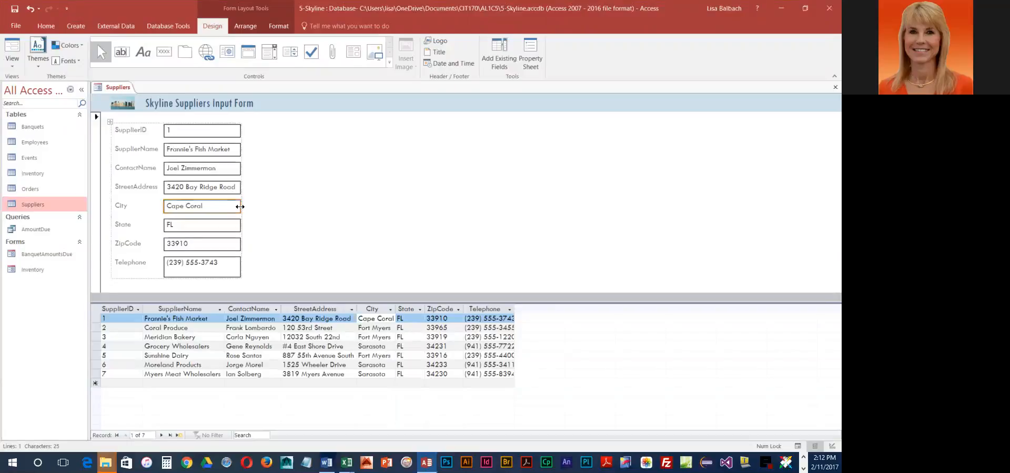
left_click_drag(240, 206, 239, 207)
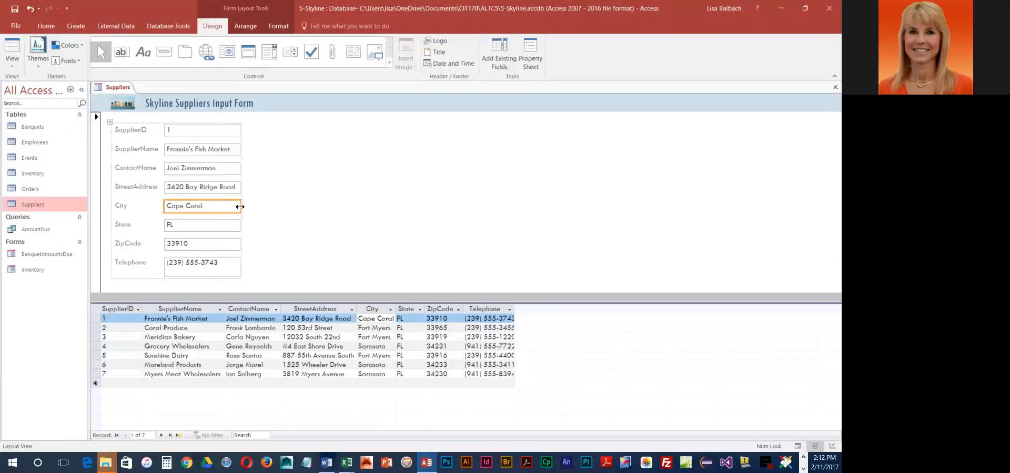
Switch the form to Form View and go to a new blank record
left_click(12, 60)
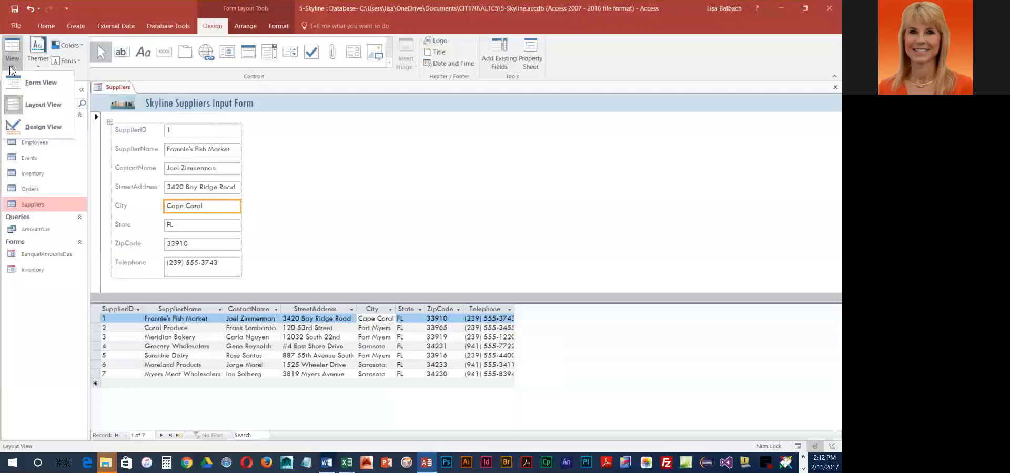
left_click(34, 83)
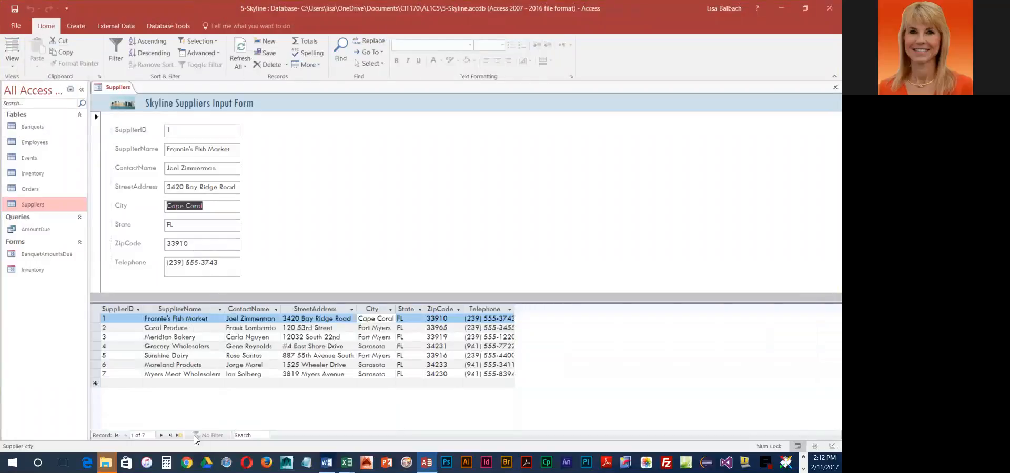
left_click(180, 435)
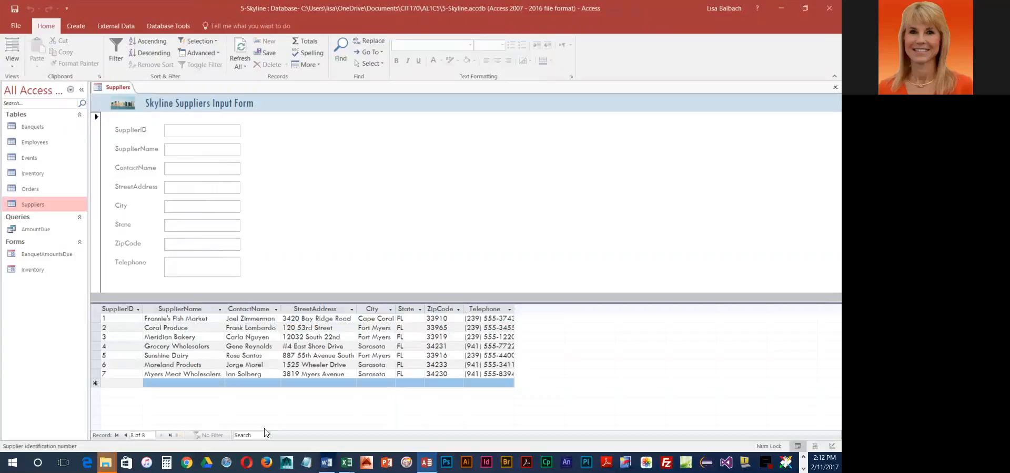
Enter supplier ID 8, supplier name Jackson Produce, and the contact's full name in the new record
type("/")
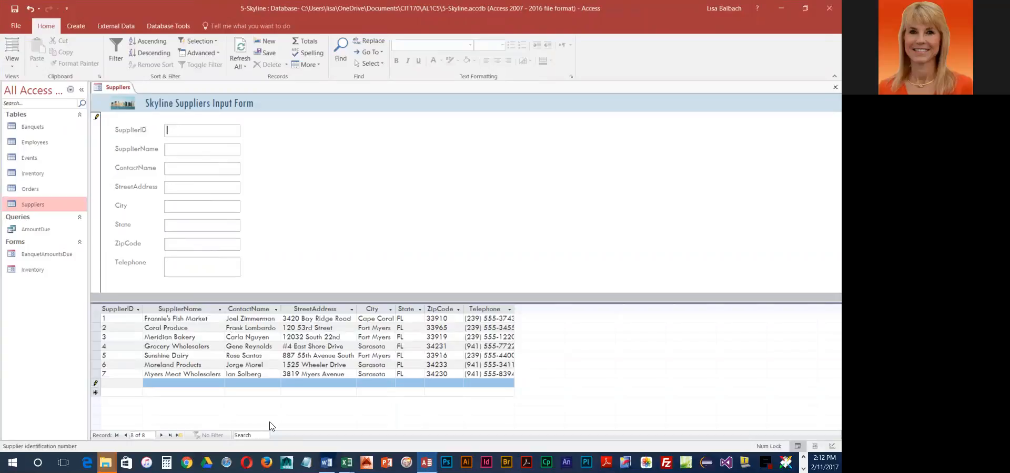
type("8")
key("Tab")
type("Jackson ")
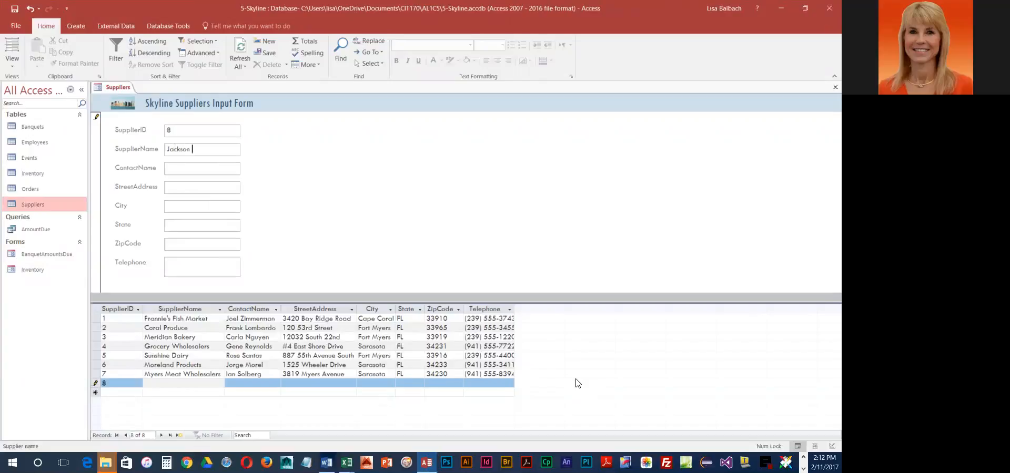
type("Produce")
key("Tab")
type("Marsha")
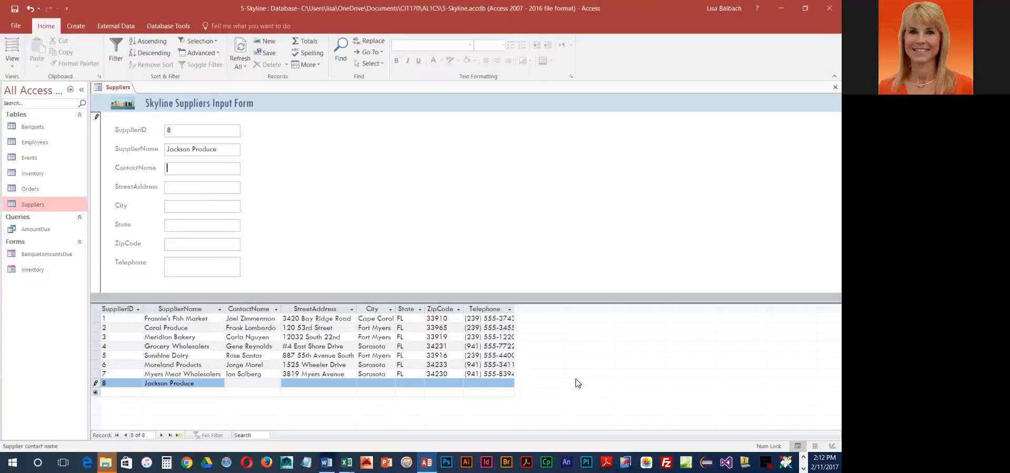
type("ll Jackson")
key("Tab")
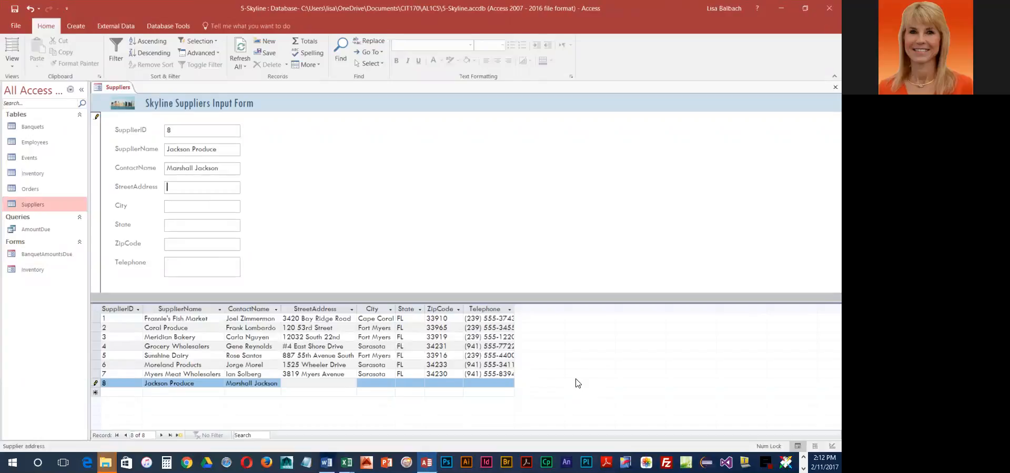
Fill in the supplier's street address, city, state, ZIP code and telephone number to complete the record
type("5790 Cypress Avenue")
key("Tab")
type("FOrt Myers")
key("Tab")
type("FL")
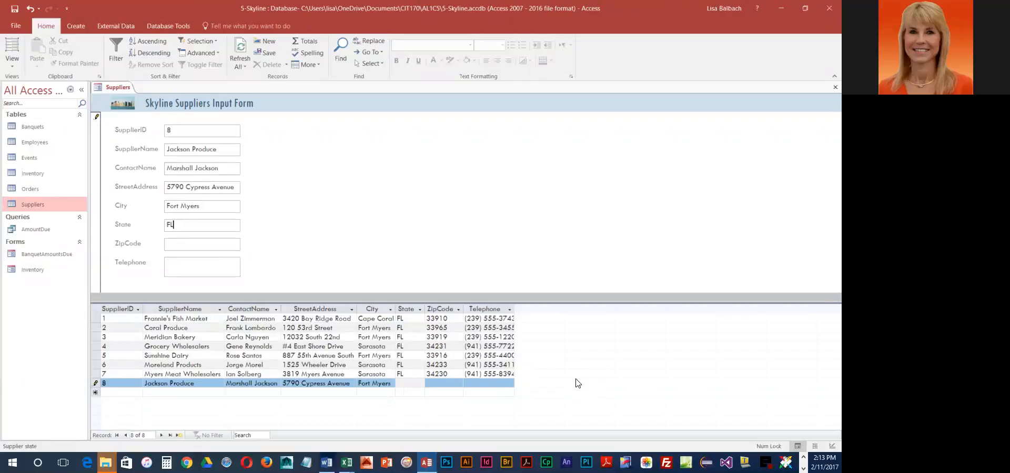
key("Tab")
type("33917")
key("Tab")
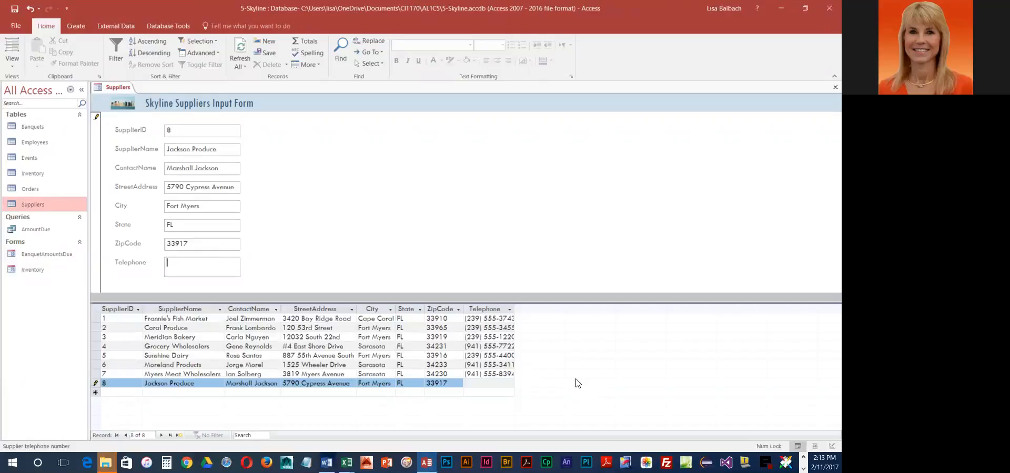
type("239) 555-5002")
key("Tab")
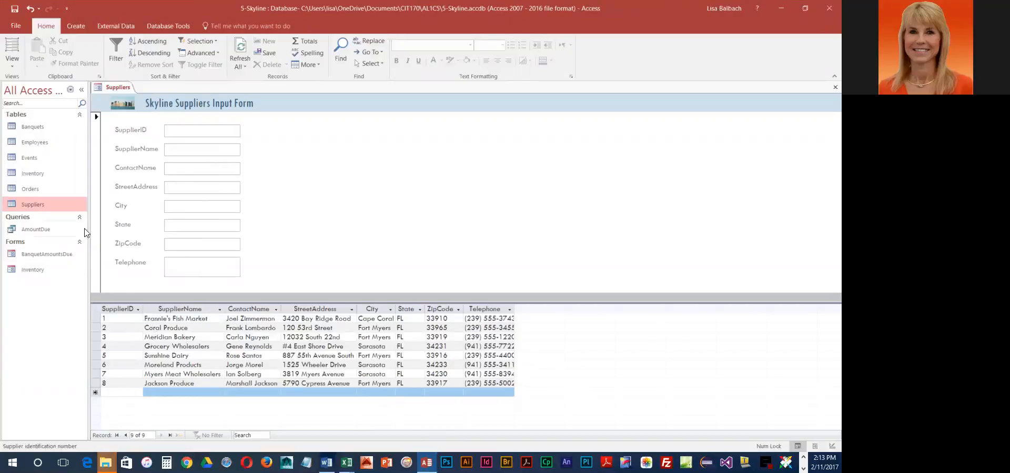
Save the form under the name Suppliers
left_click(15, 9)
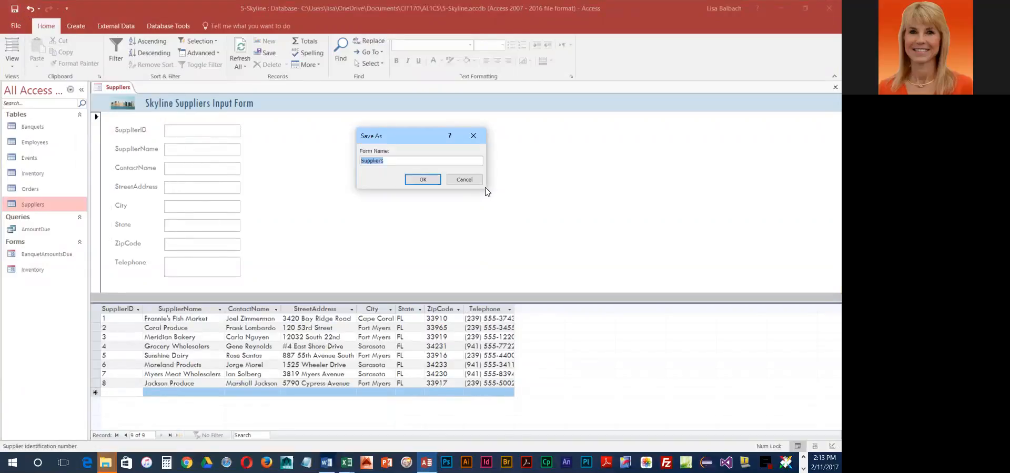
left_click(419, 179)
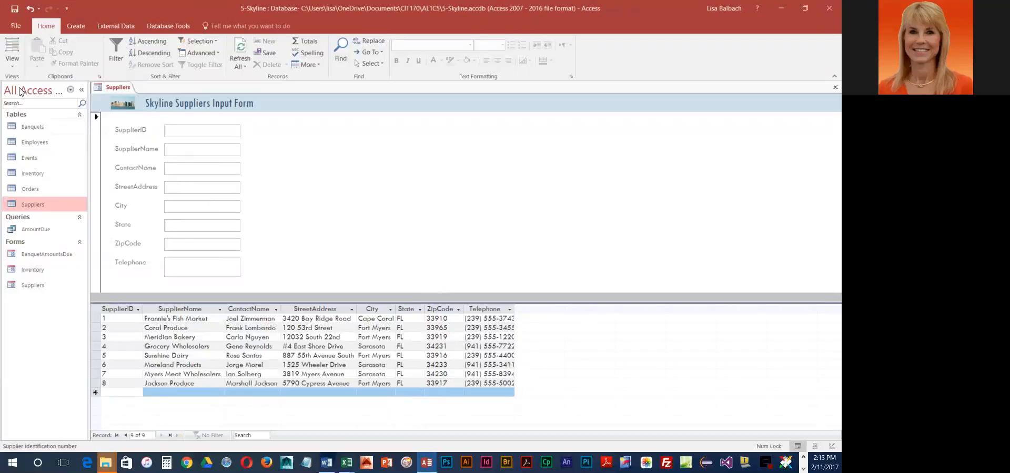
Set the split form's page setup to print the form only with the selected record, then cancel printing
left_click(26, 27)
left_click(21, 137)
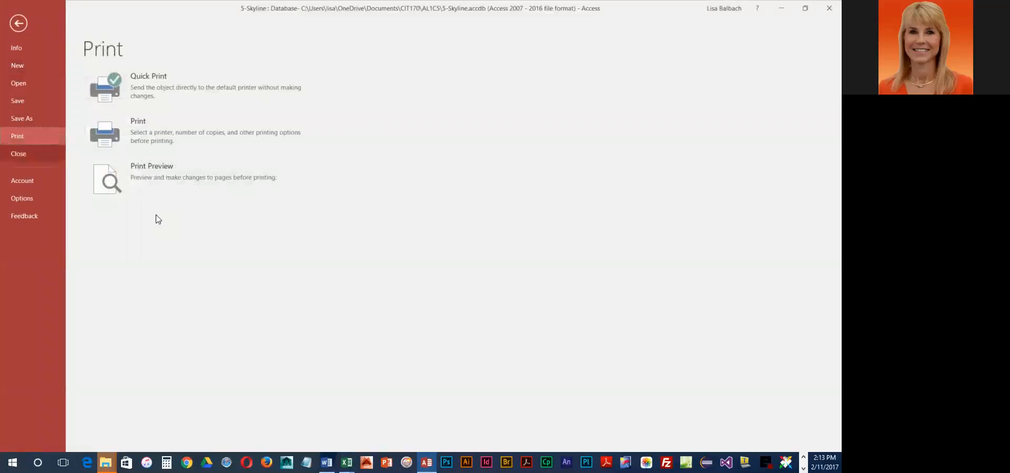
left_click(178, 131)
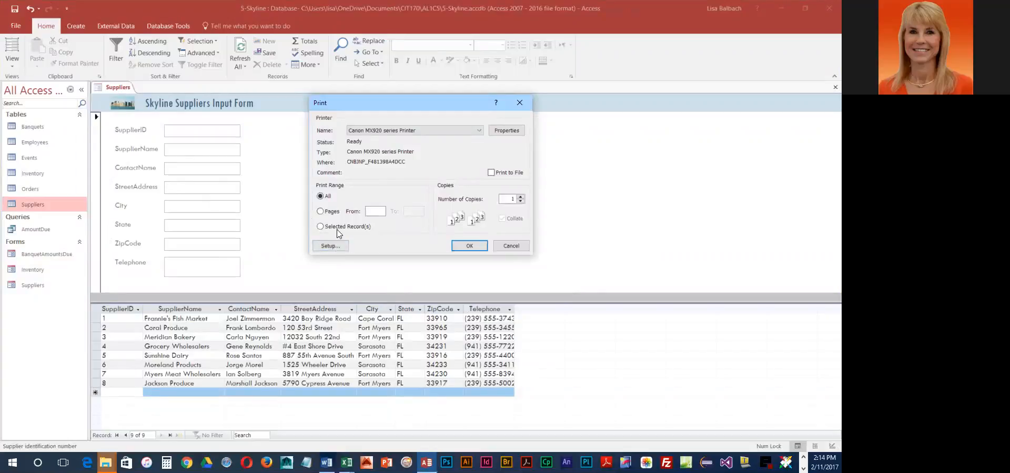
left_click(320, 246)
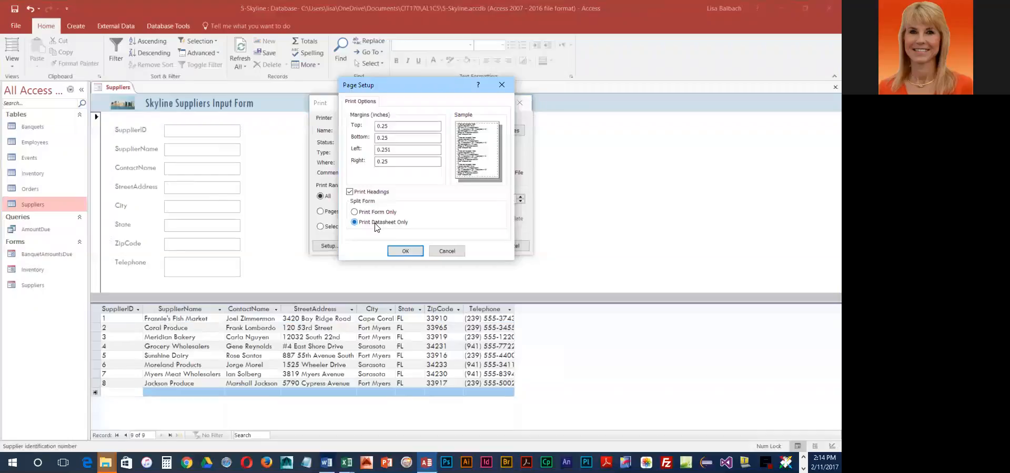
left_click(355, 213)
left_click(406, 251)
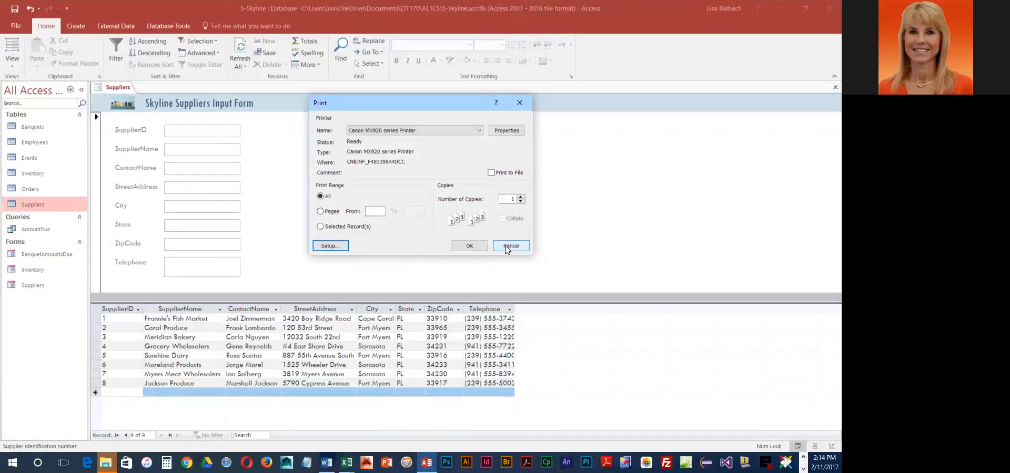
left_click(321, 226)
left_click(511, 247)
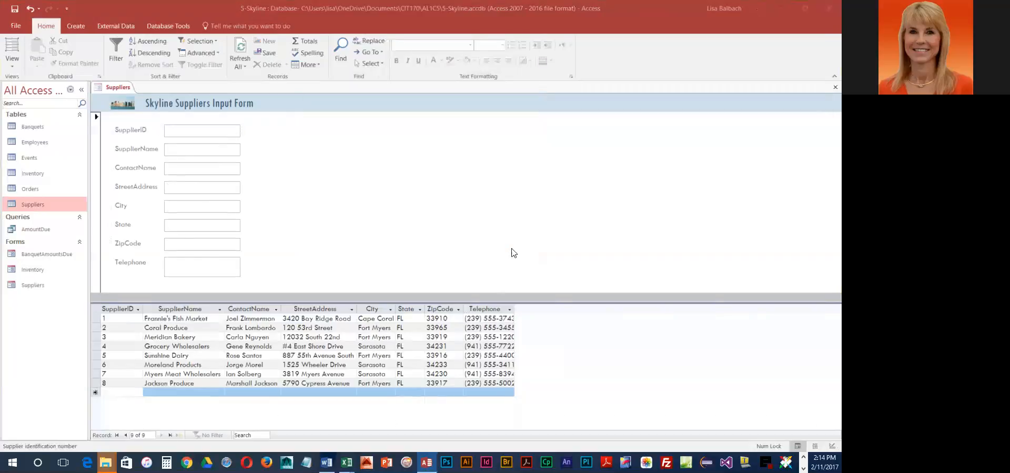
Close the Suppliers form, saving its design changes
right_click(121, 89)
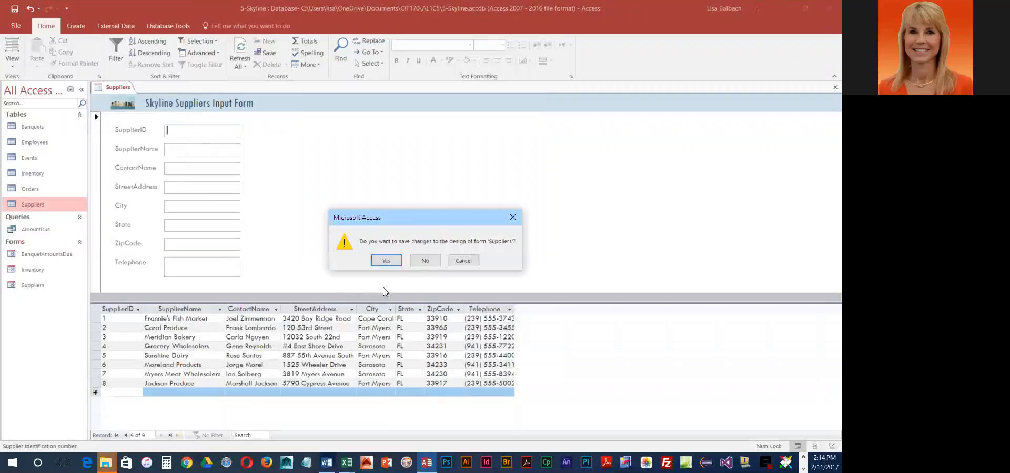
left_click(389, 260)
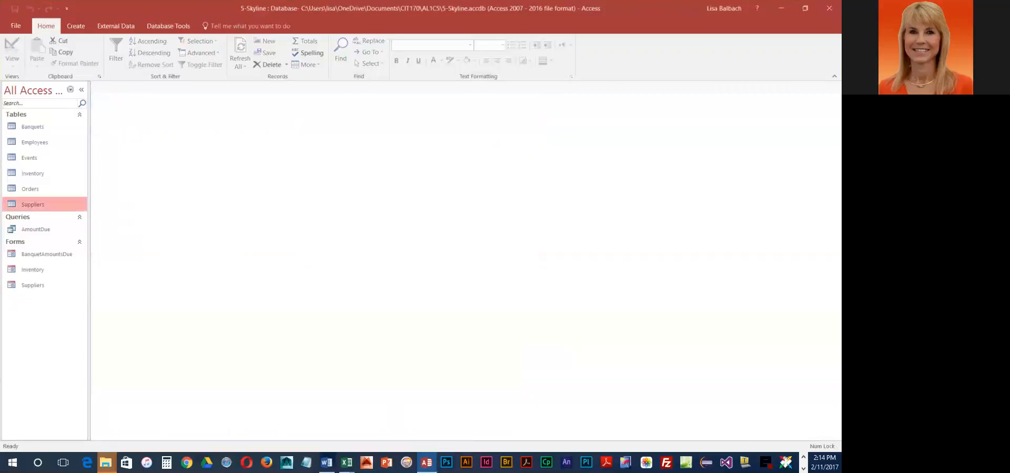